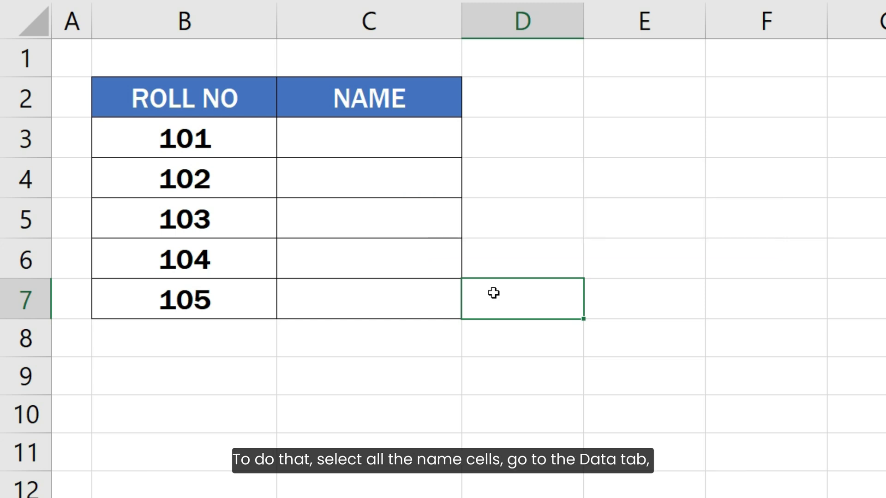
Open data validation for the name cells C3:C7 and set the allowed criteria to Custom
left_click_drag(403, 144, 407, 292)
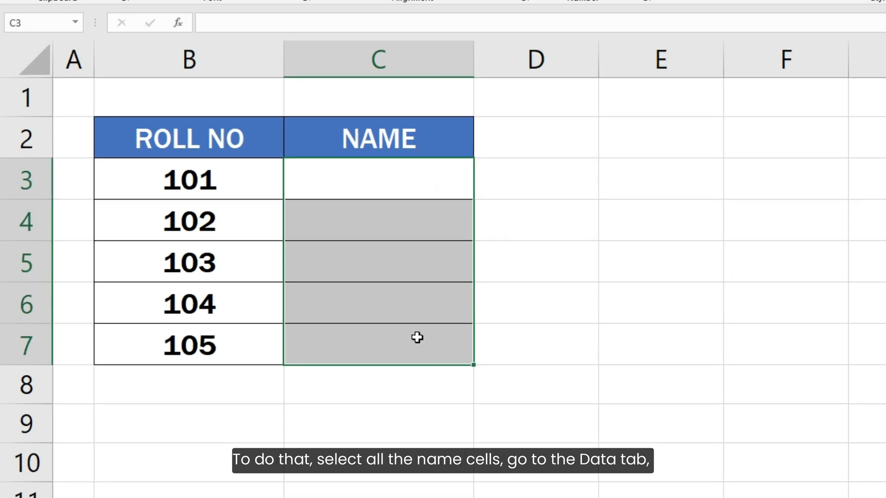
left_click(311, 24)
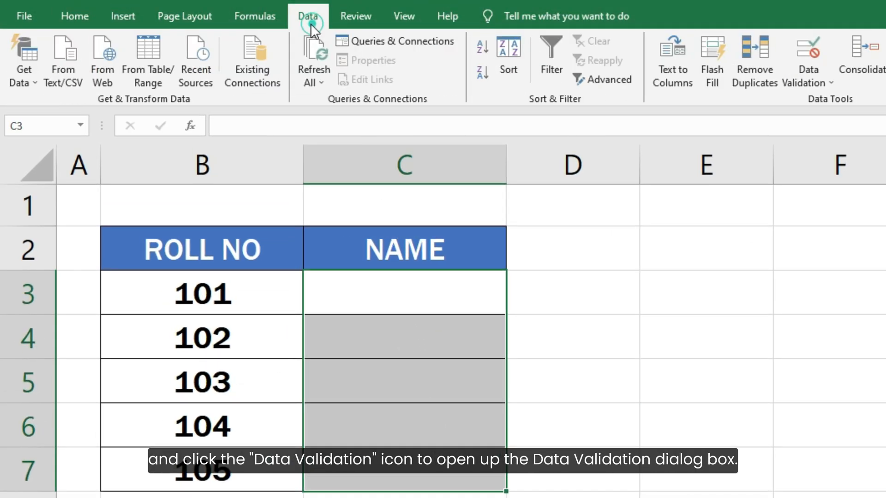
left_click(795, 51)
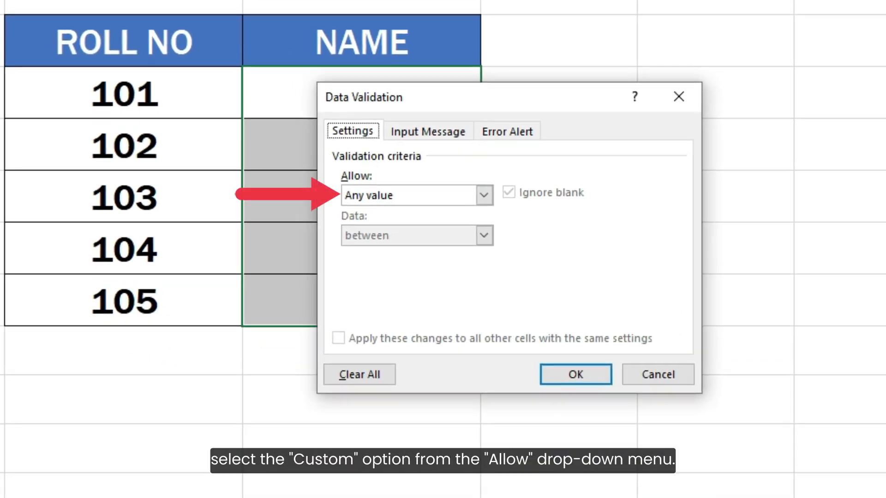
left_click(489, 193)
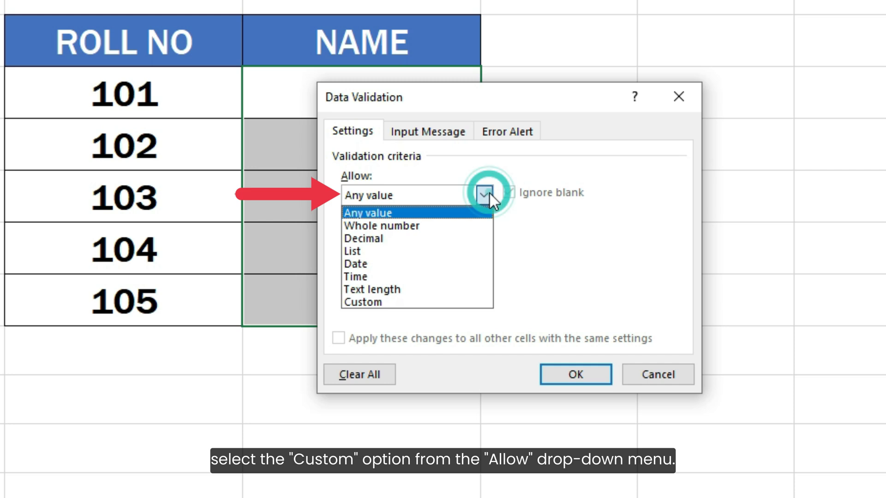
left_click(470, 302)
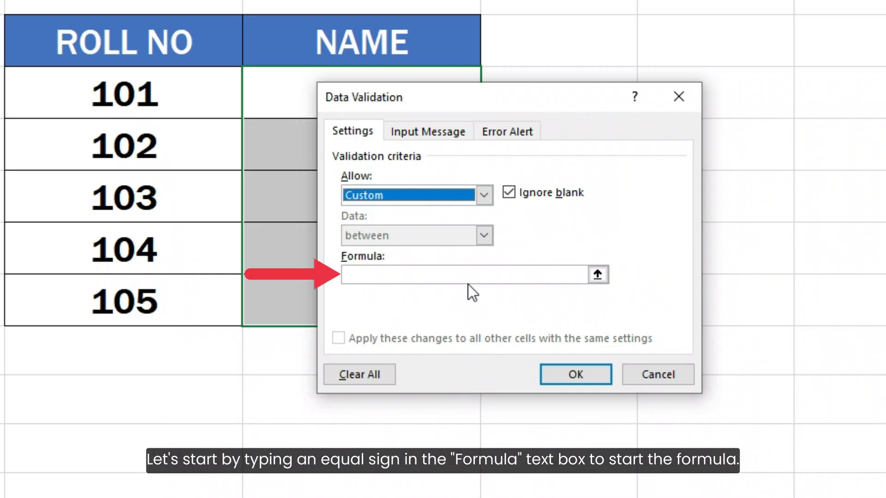
Enter =ISTEXT(C3) as the custom validation formula and apply the rule to the name cells
left_click(468, 279)
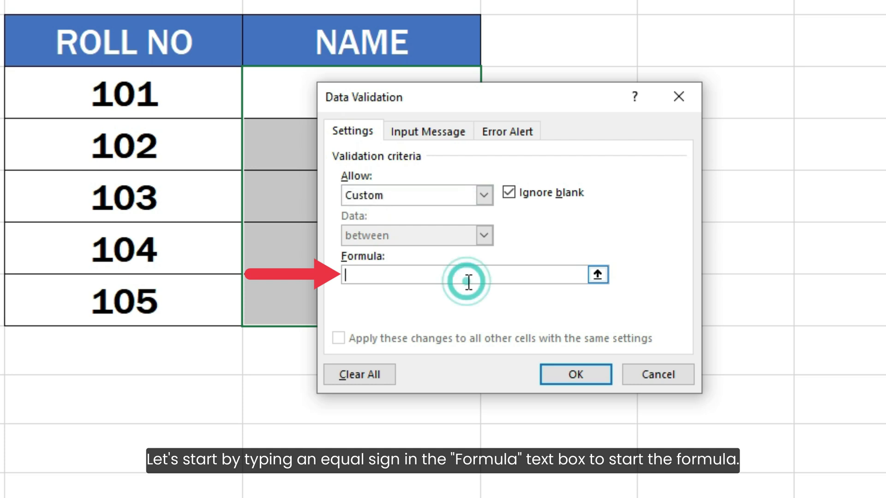
type("=")
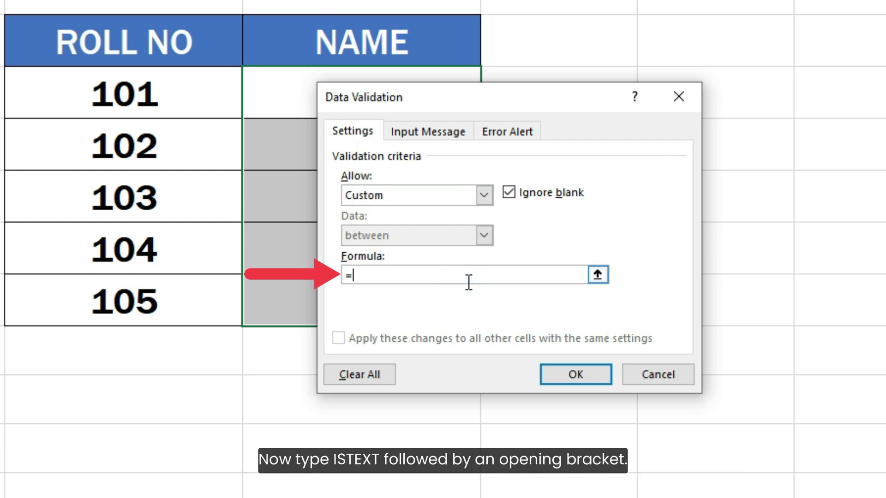
type("ISTEXT(")
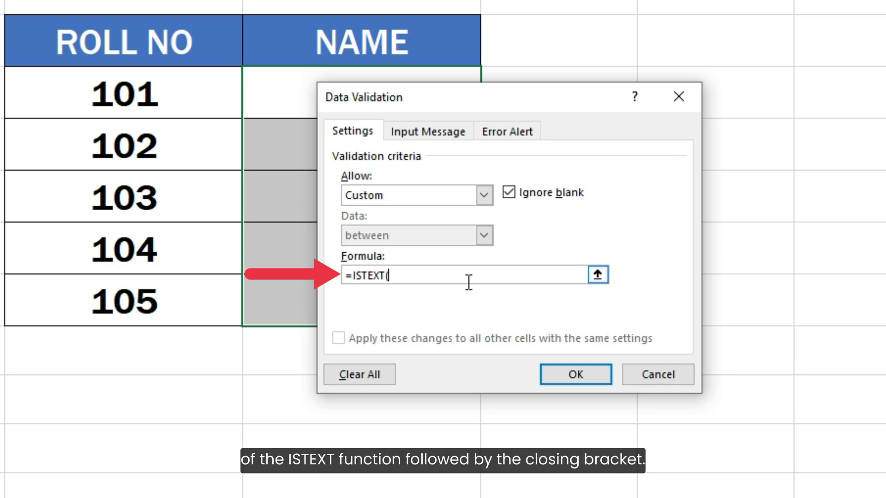
type("C3)")
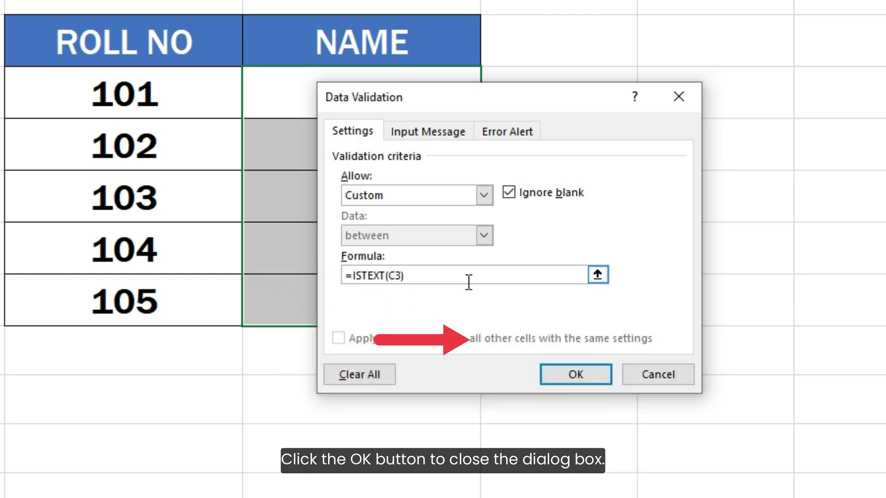
left_click(540, 375)
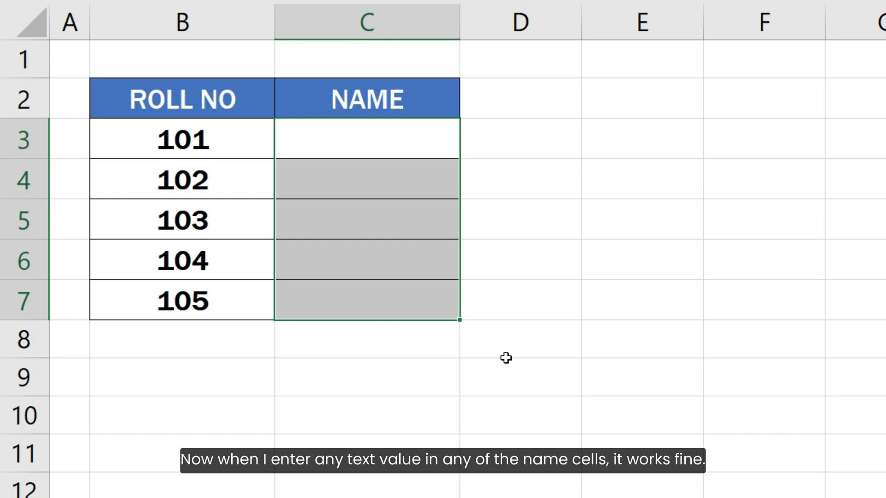
Enter a student's first name in cell C3, beside roll number 101
double_click(406, 131)
type("A")
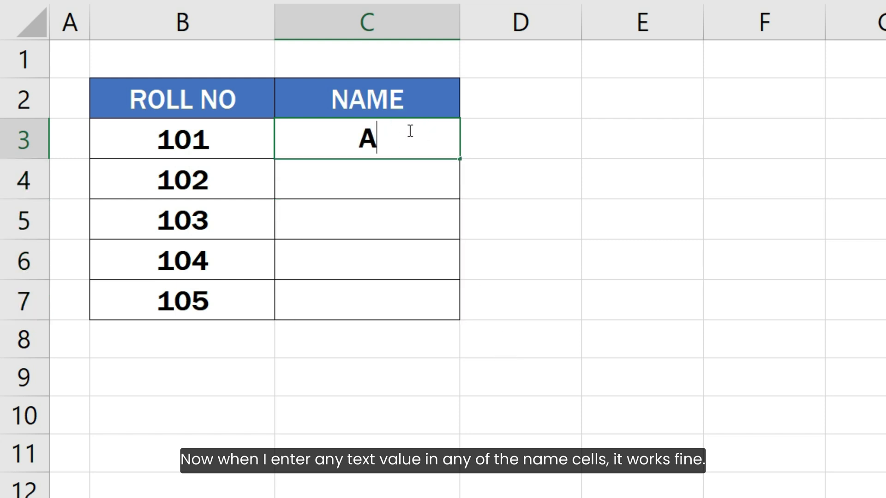
type("lex")
key("Return")
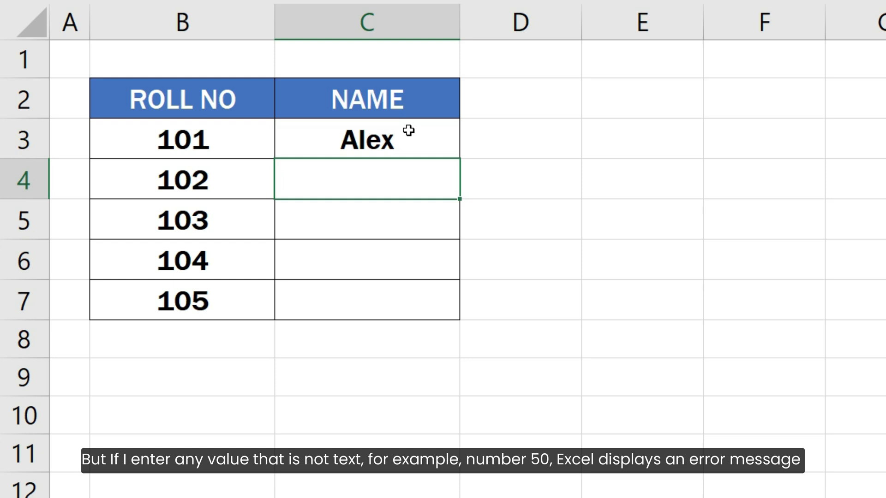
Test the text-only rule by trying to enter 50 in cell C4, and cancel the entry
type("50")
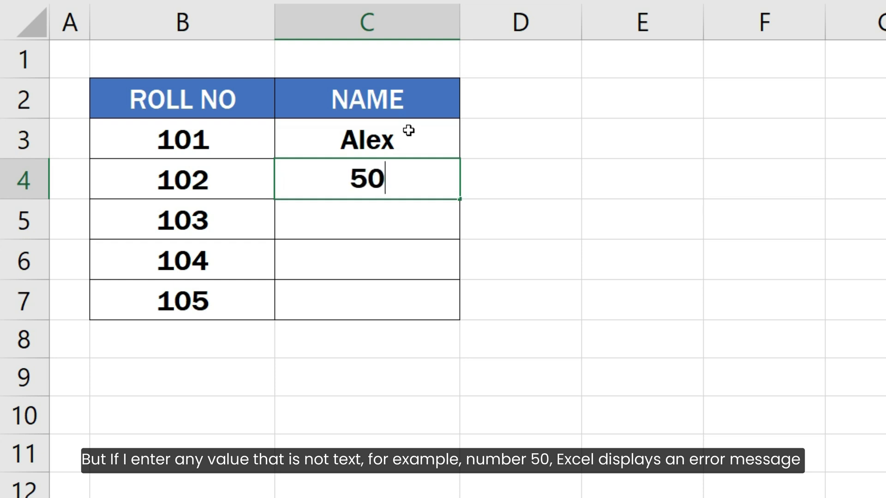
key("Return")
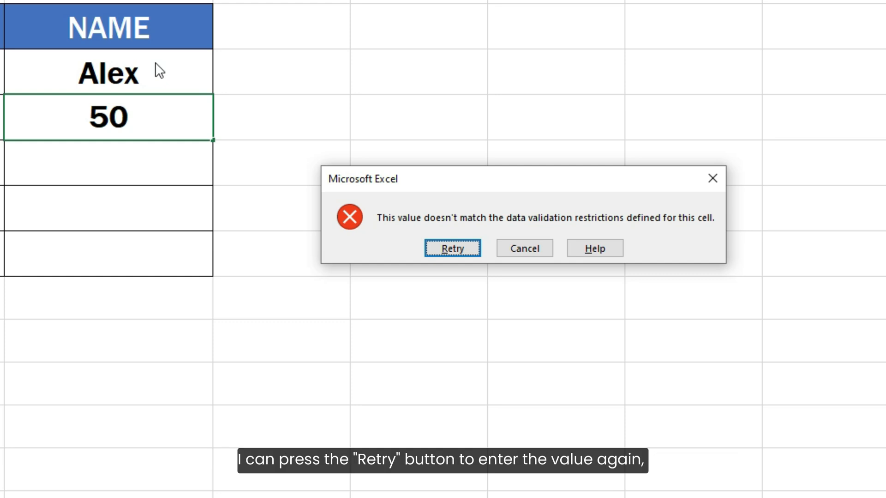
left_click(507, 247)
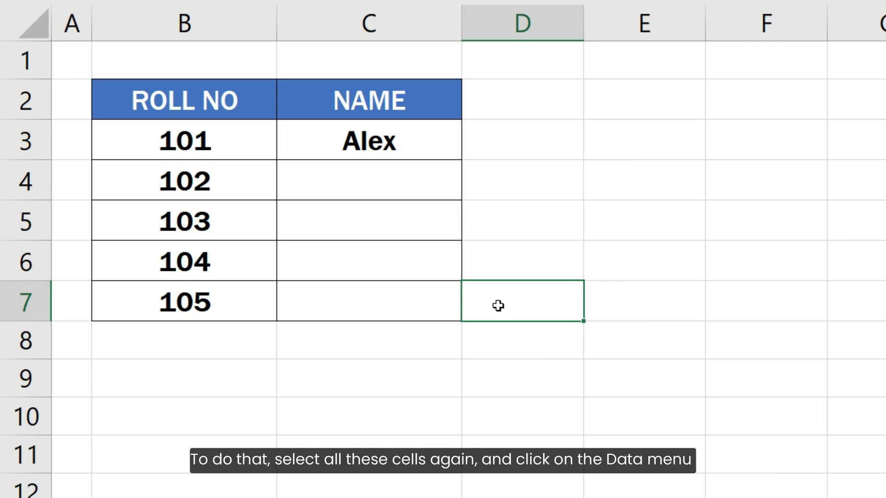
Reopen data validation for the name cells C3:C7 and set the error alert title to "Text value only"
left_click_drag(441, 158, 429, 300)
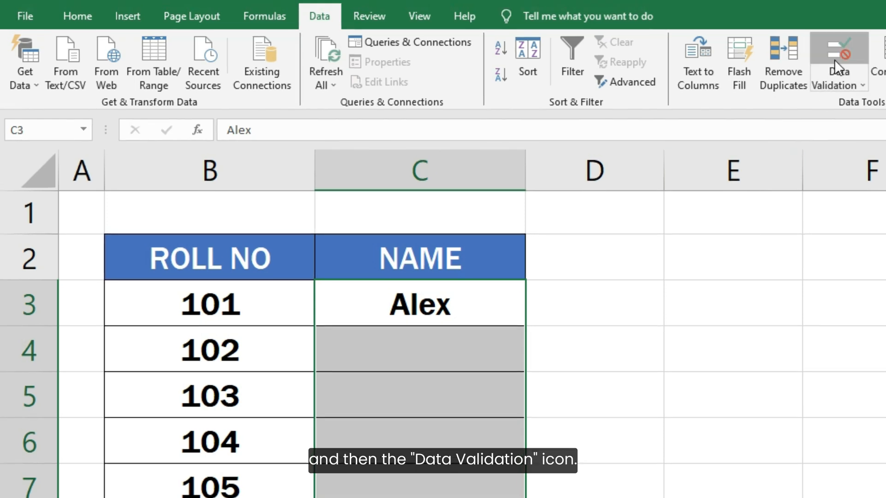
left_click(775, 5)
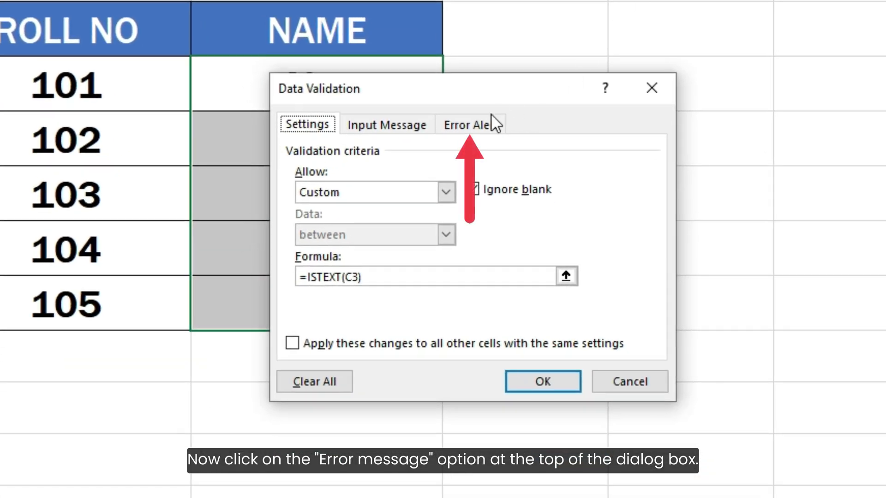
left_click(475, 123)
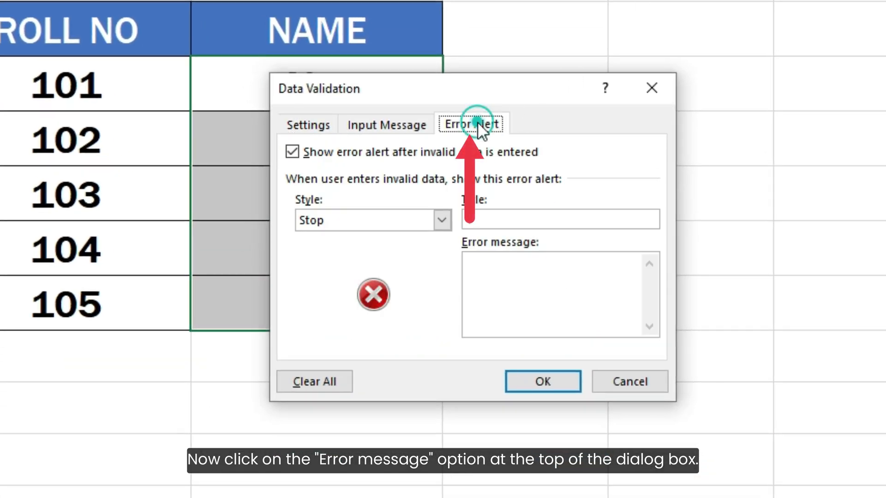
left_click(489, 216)
type("Text")
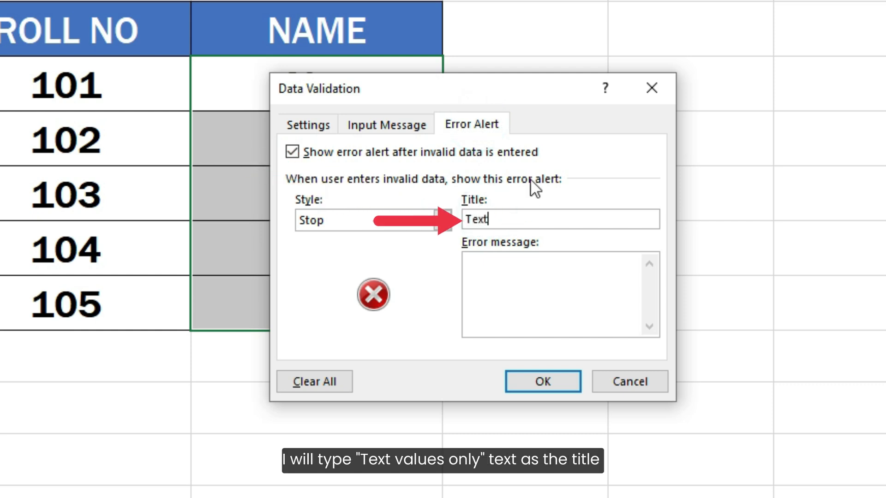
type(" value only")
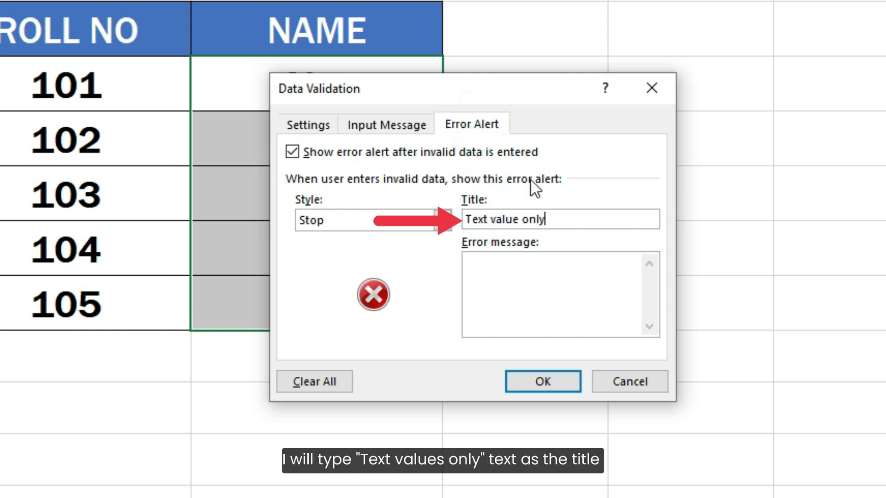
Set the alert's error message to "Please enter a valid text value." and apply the validation changes
left_click(480, 311)
type("Pleas")
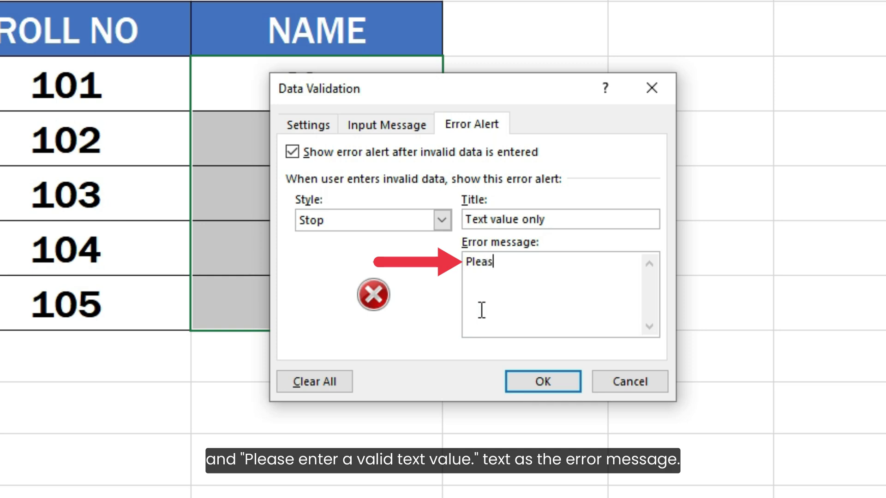
type("e enter a valid text ")
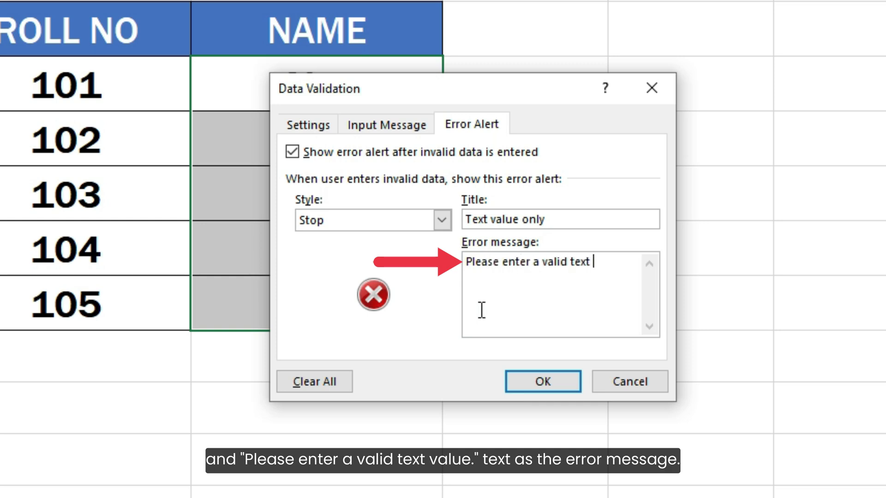
type("value.")
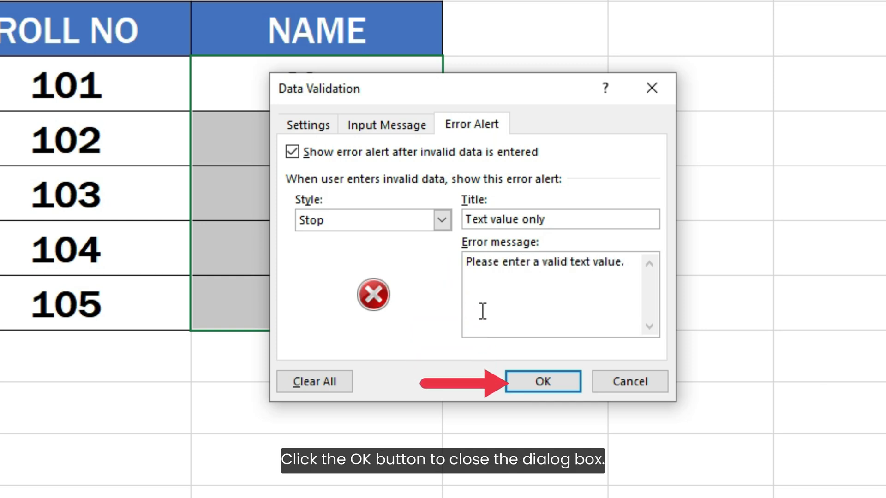
left_click(533, 382)
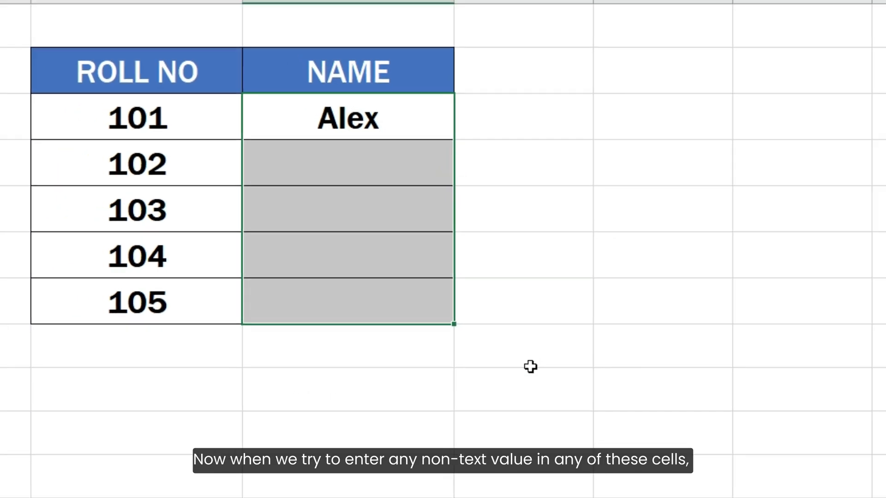
Test the custom error alert by trying to enter 50 in the name cell for roll number 102
left_click(420, 168)
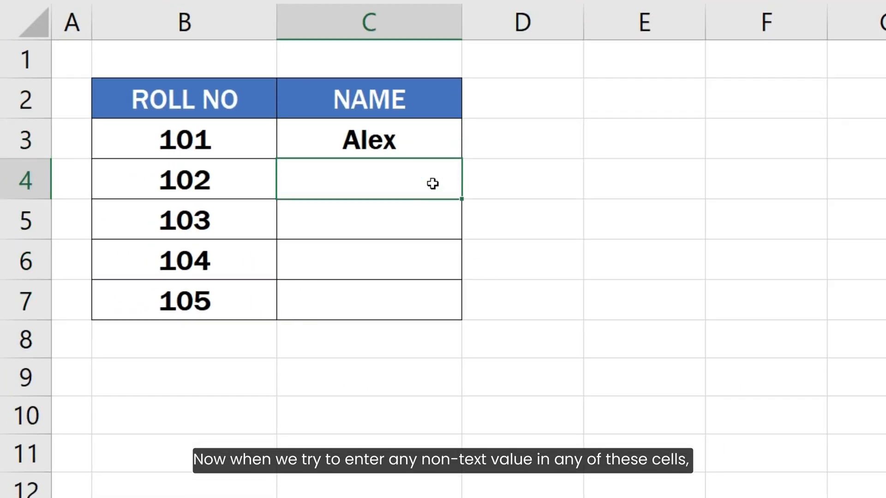
type("50")
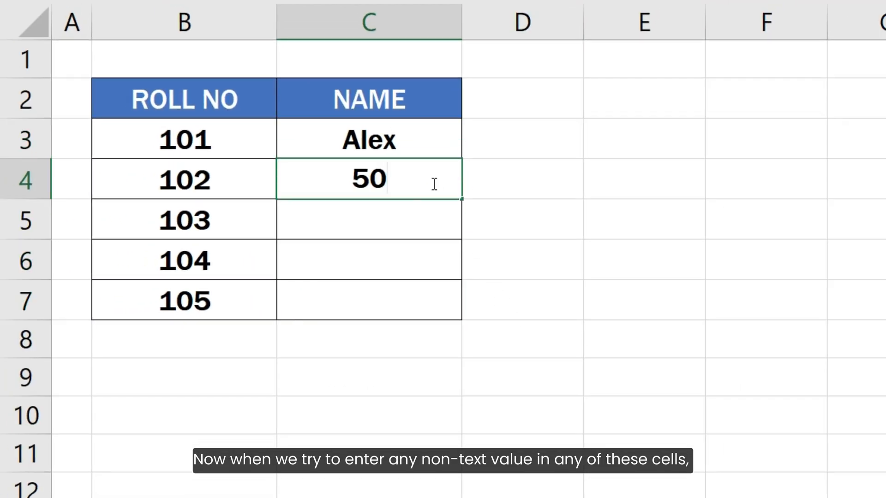
key("Return")
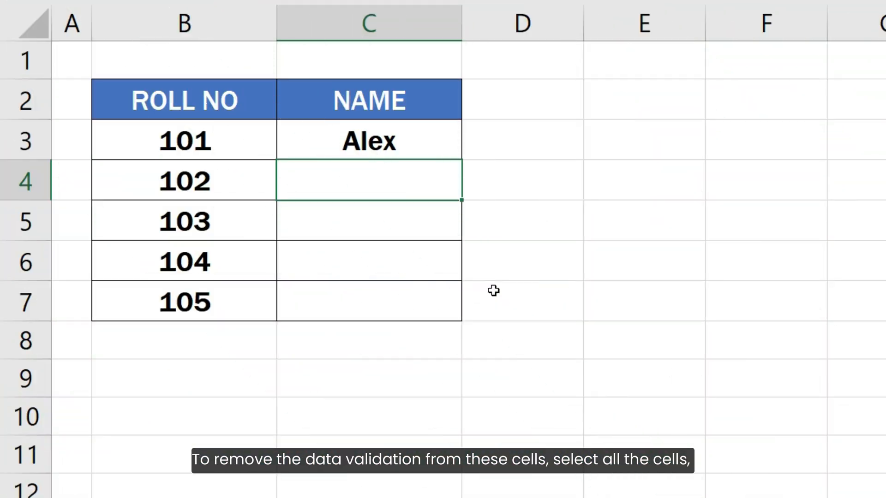
Clear all data validation settings from the name cells C3:C7 and apply the change
left_click_drag(446, 128, 435, 308)
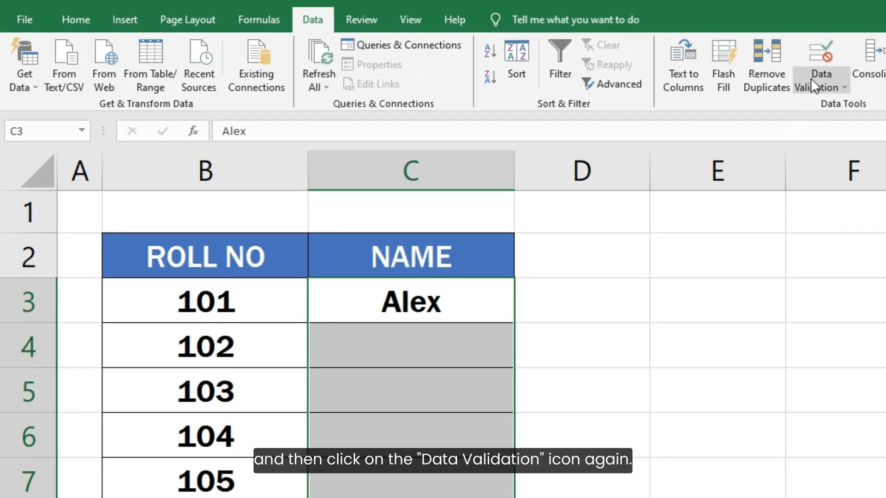
left_click(814, 14)
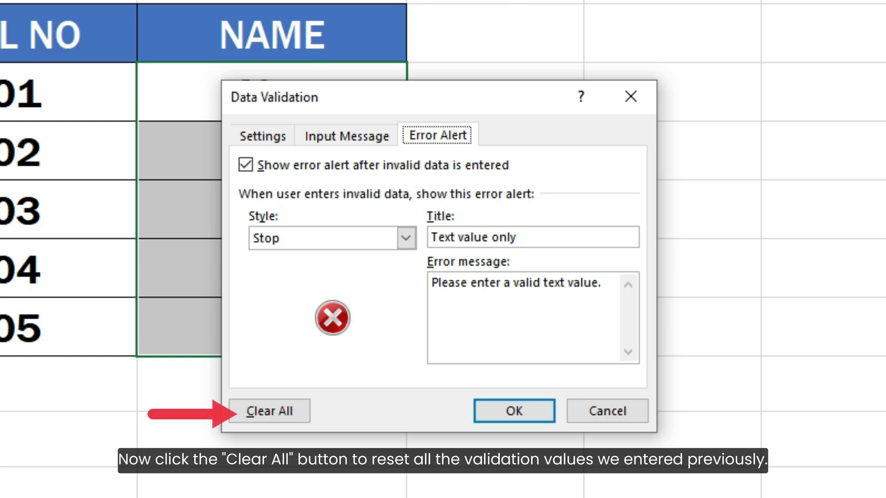
left_click(277, 408)
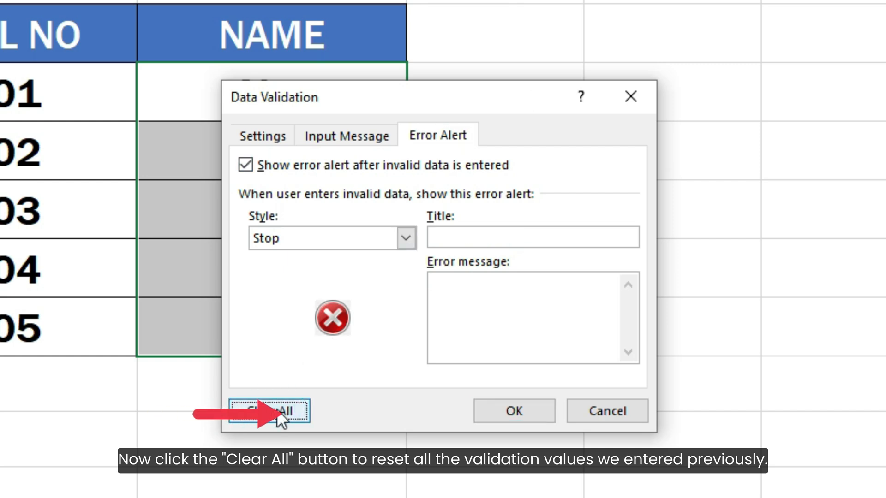
left_click(504, 412)
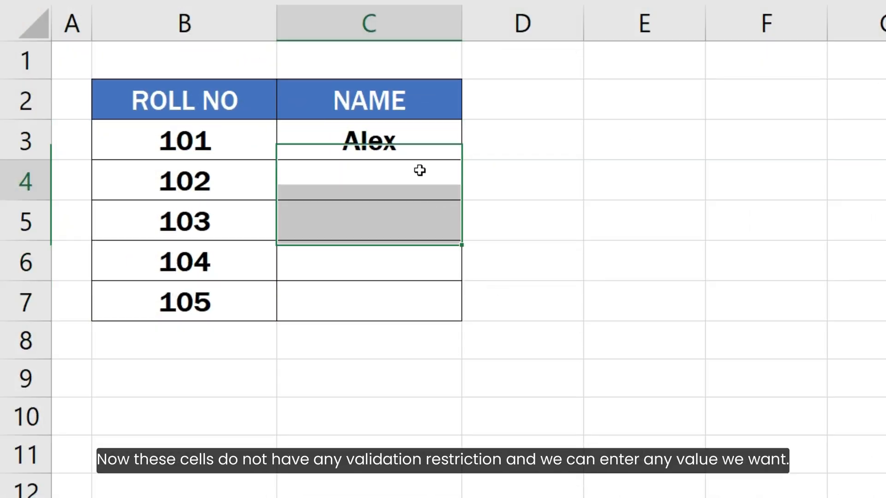
Enter 50 in cell C4 and abc in cell C5 of the name column
left_click(419, 170)
type("50")
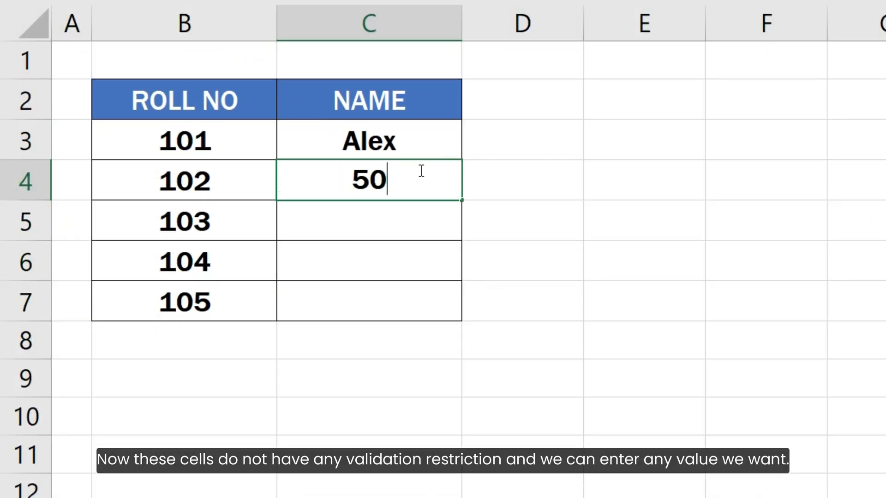
key("Return")
type("abc")
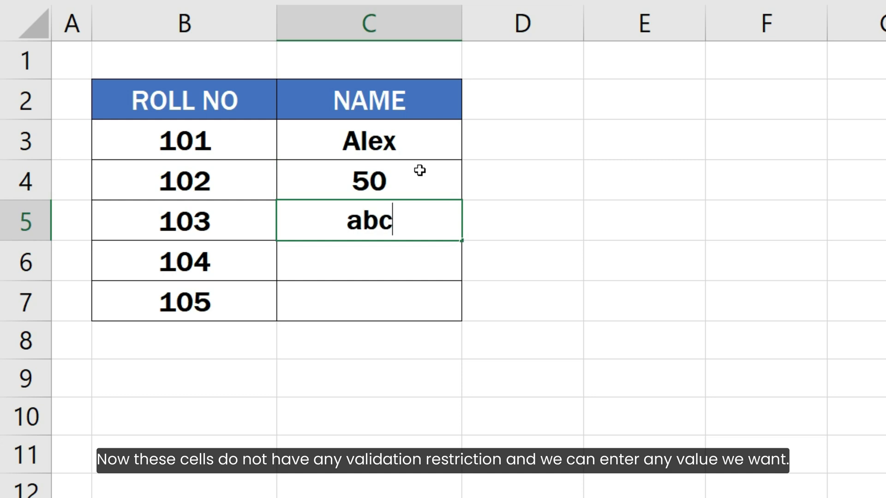
key("Return")
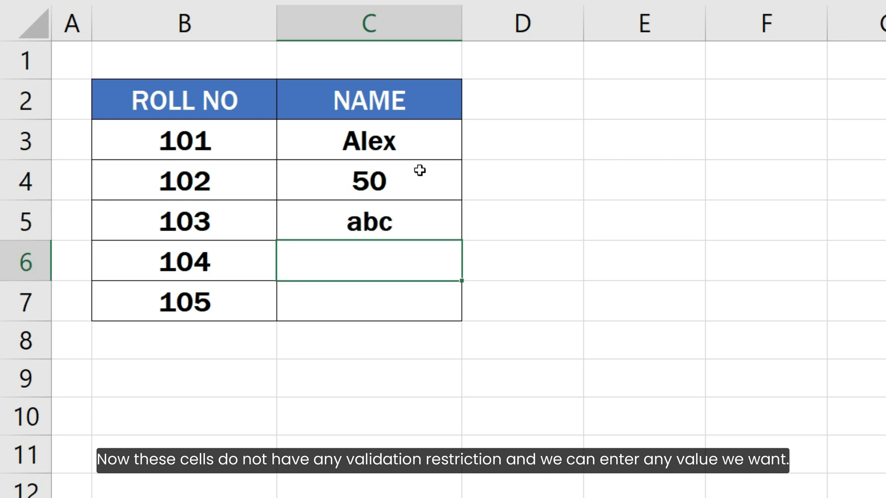